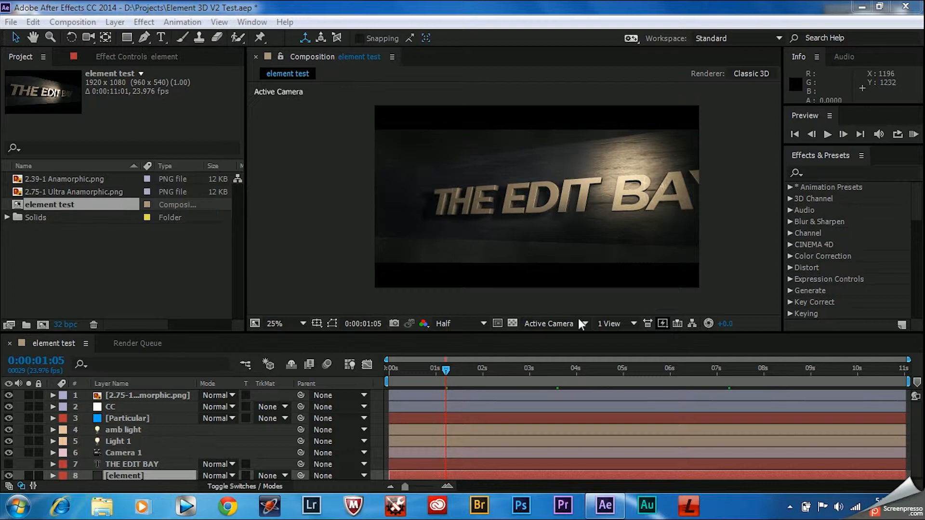
Scrub through the element test composition to examine the title's lighting, particles and camera move from start to end
drag(442, 371, 484, 379)
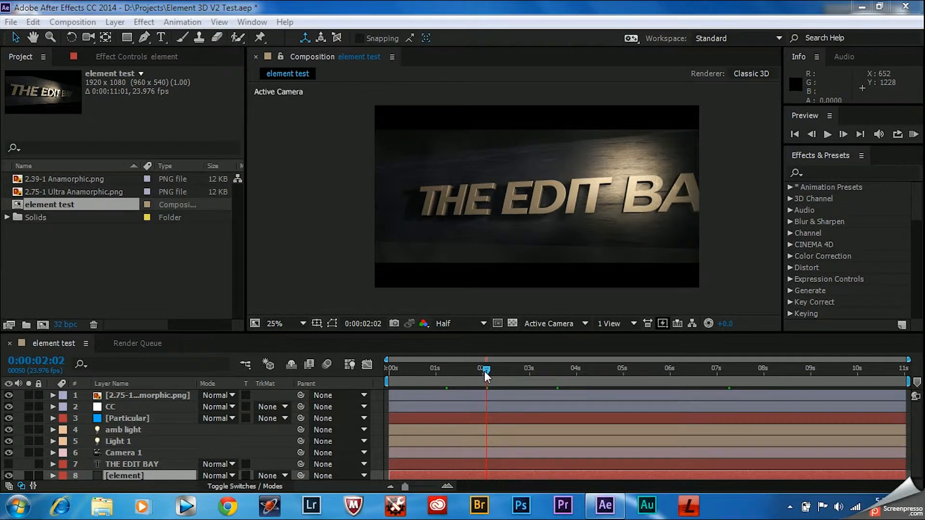
drag(486, 372, 633, 373)
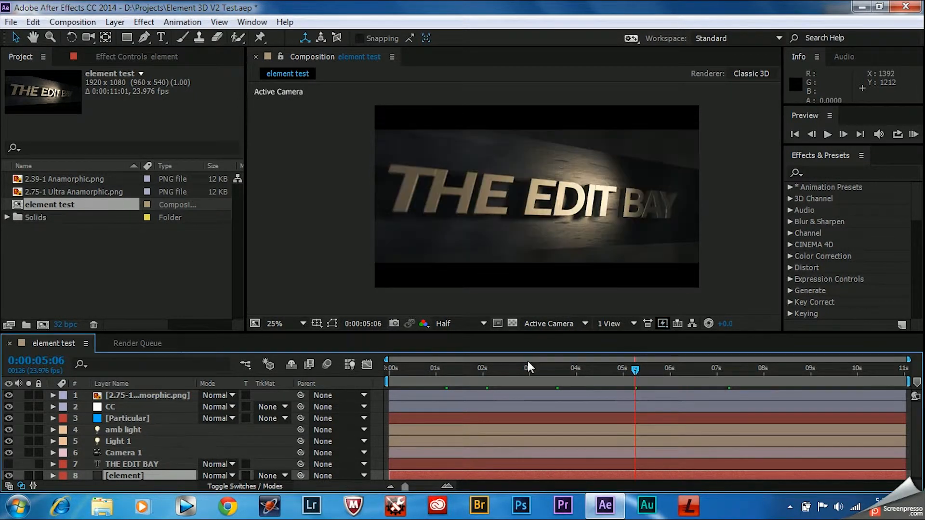
click(114, 420)
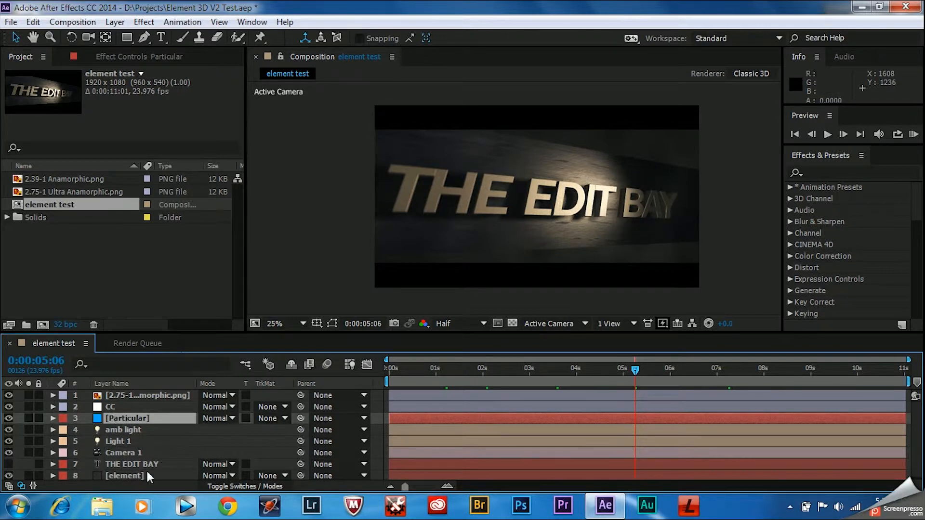
click(121, 454)
drag(637, 368, 418, 370)
drag(543, 381, 780, 392)
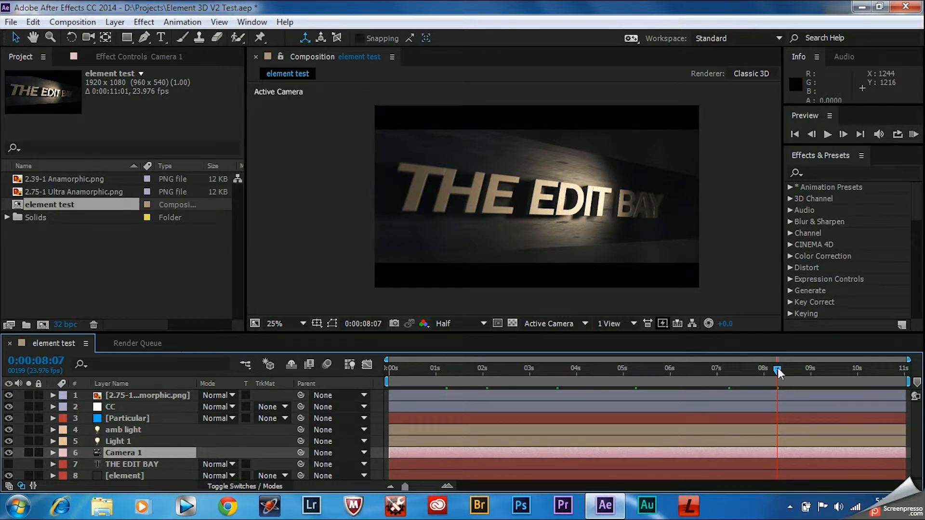
drag(778, 374, 432, 397)
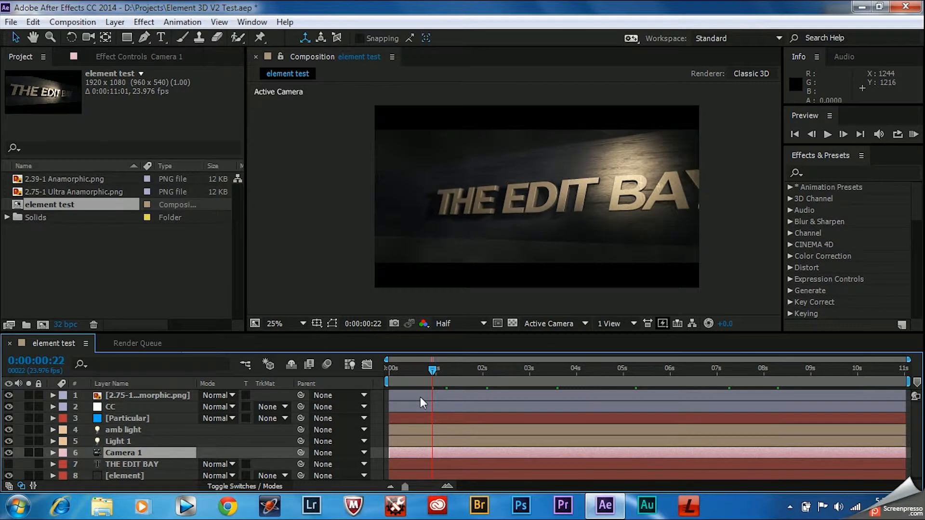
drag(430, 371, 705, 412)
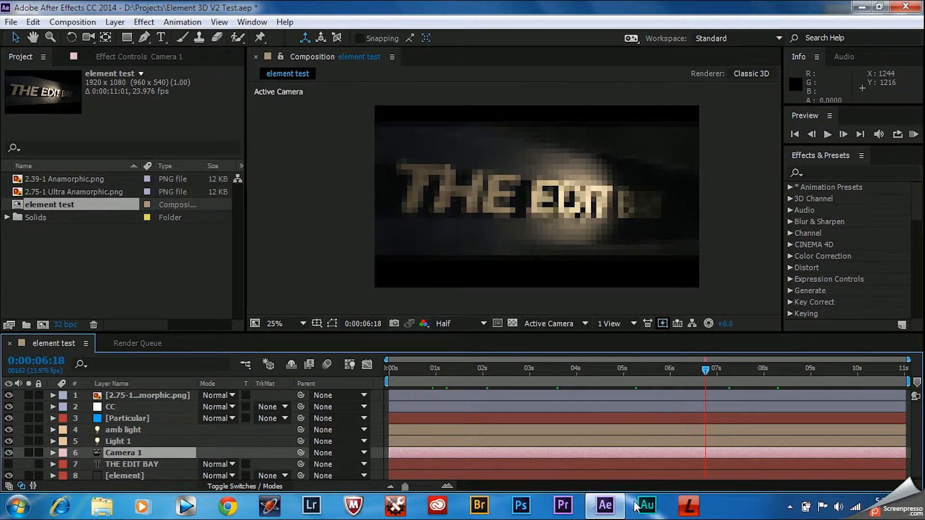
mouse_move(605, 505)
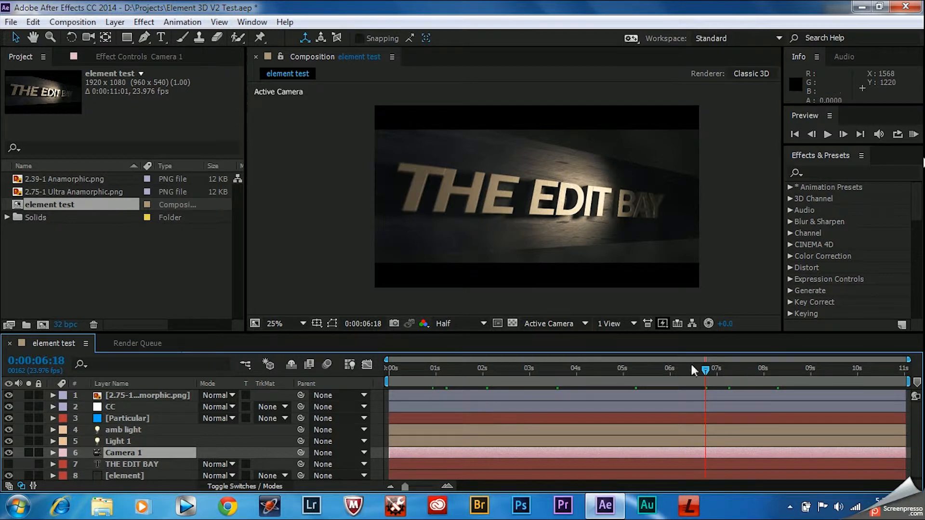
drag(704, 371, 434, 401)
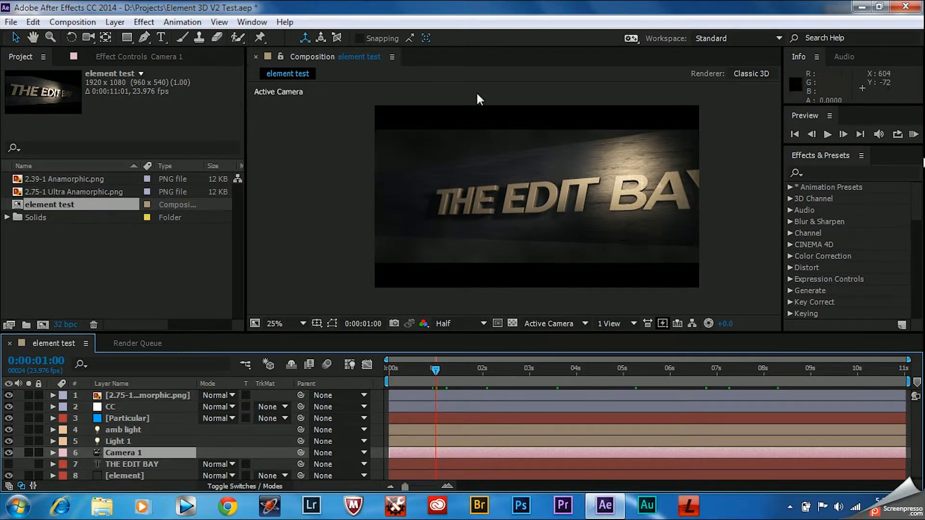
drag(436, 367, 739, 400)
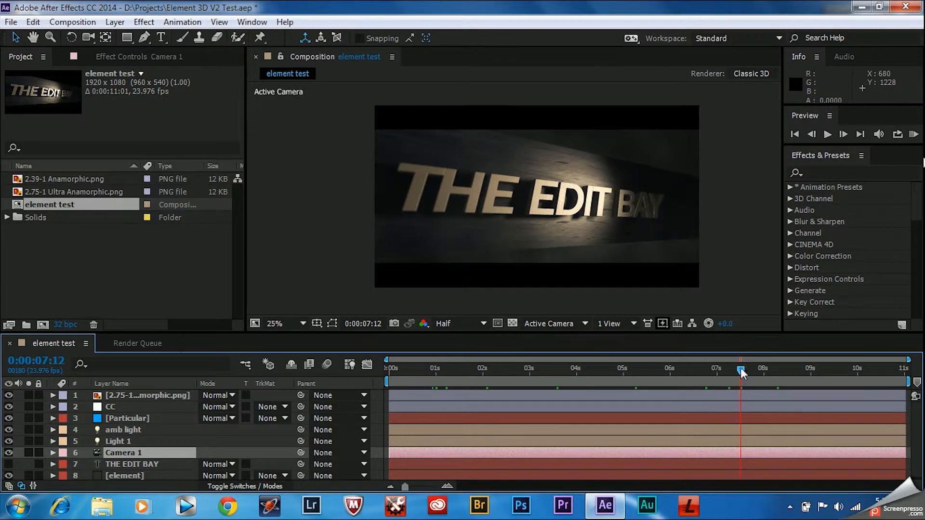
drag(741, 370, 463, 389)
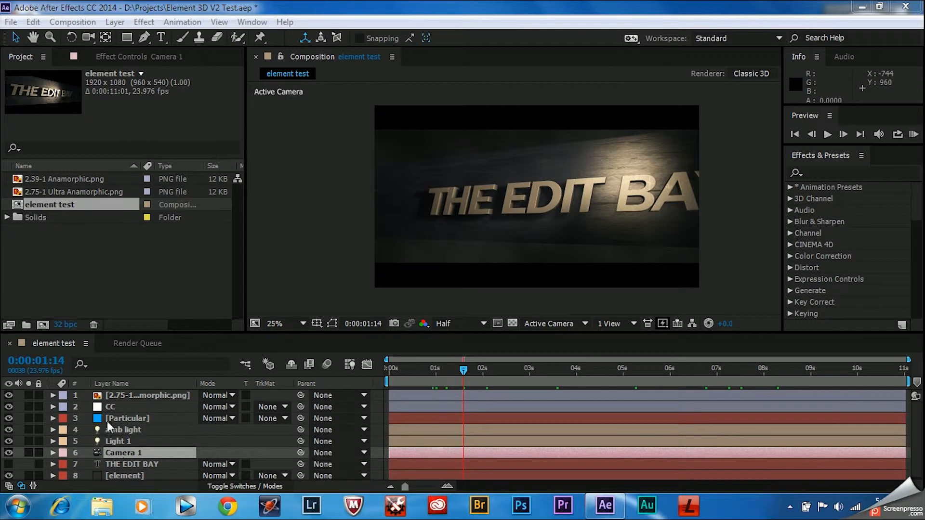
Hide the CC and Particular layers, and open Scene Setup from the element layer's Element effect
click(8, 407)
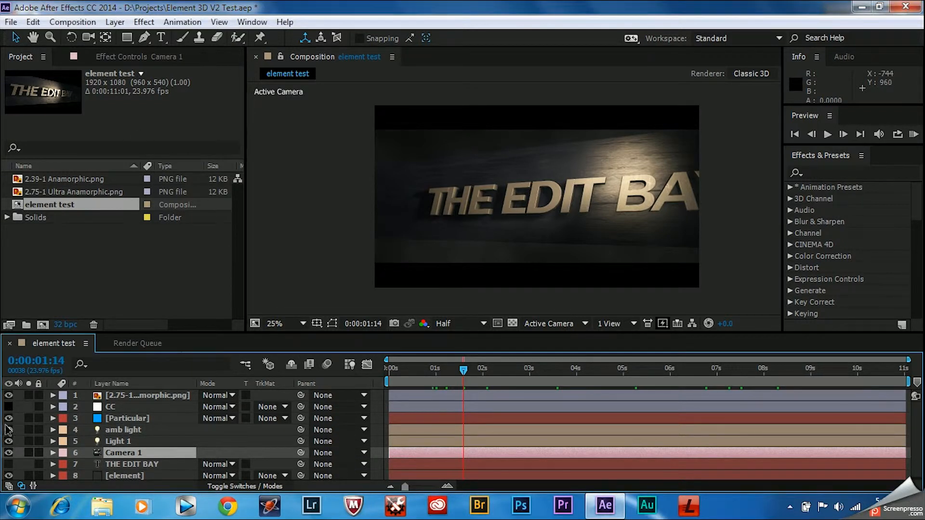
click(8, 419)
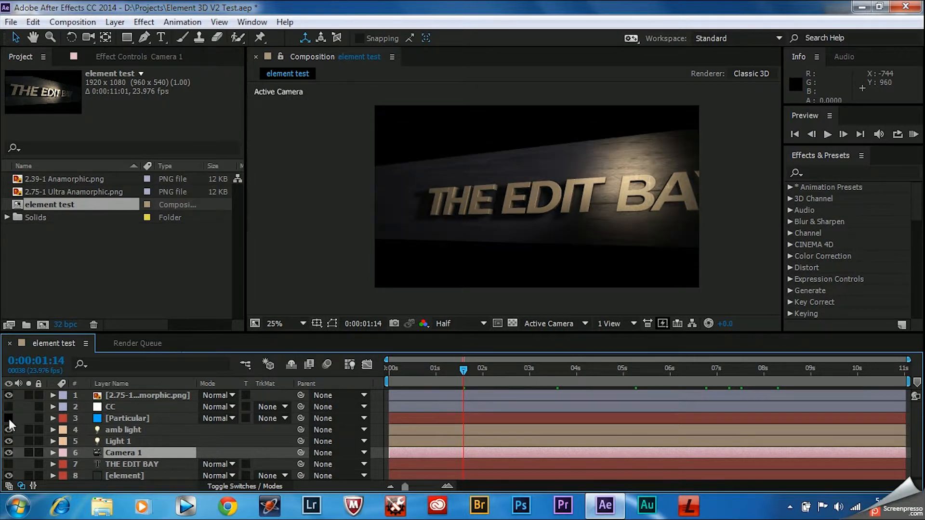
click(117, 477)
click(112, 57)
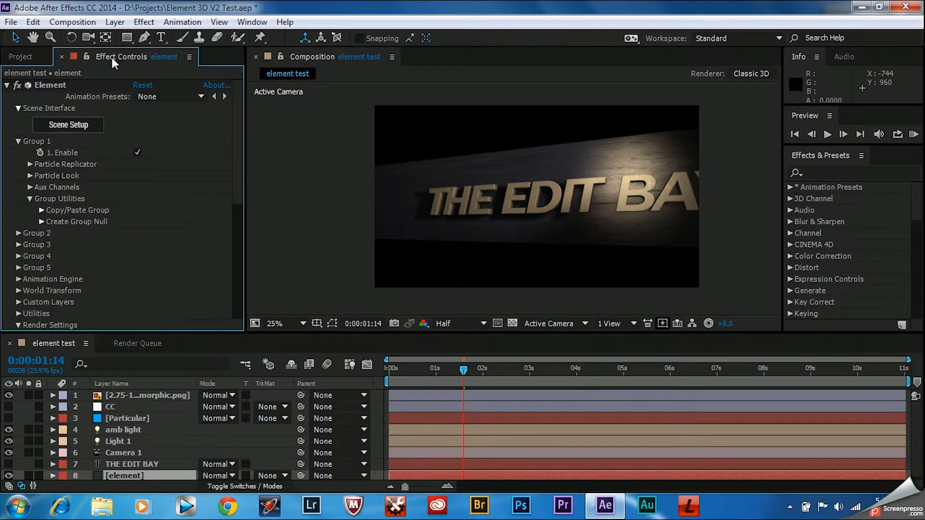
click(68, 125)
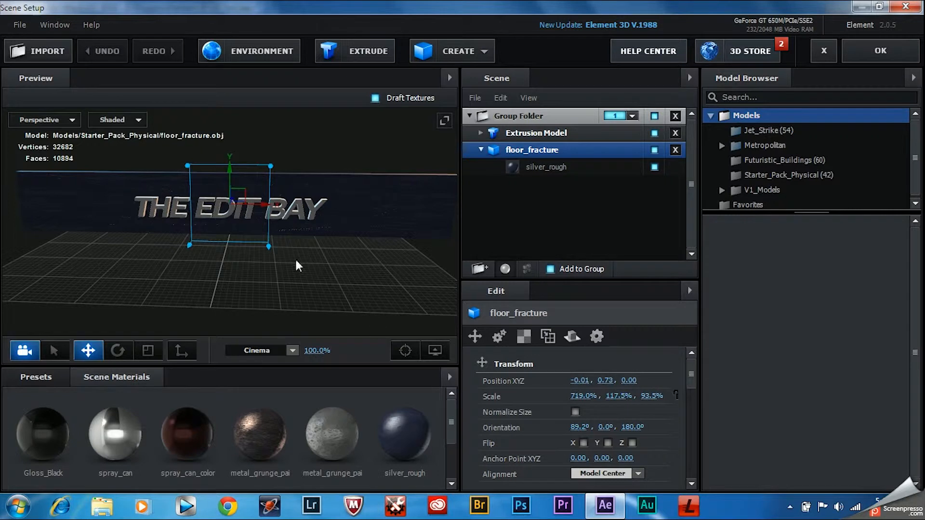
Examine the extruded title and floor_fracture wall in 3D, along with the Environment and Materials preset folders
drag(223, 286, 244, 289)
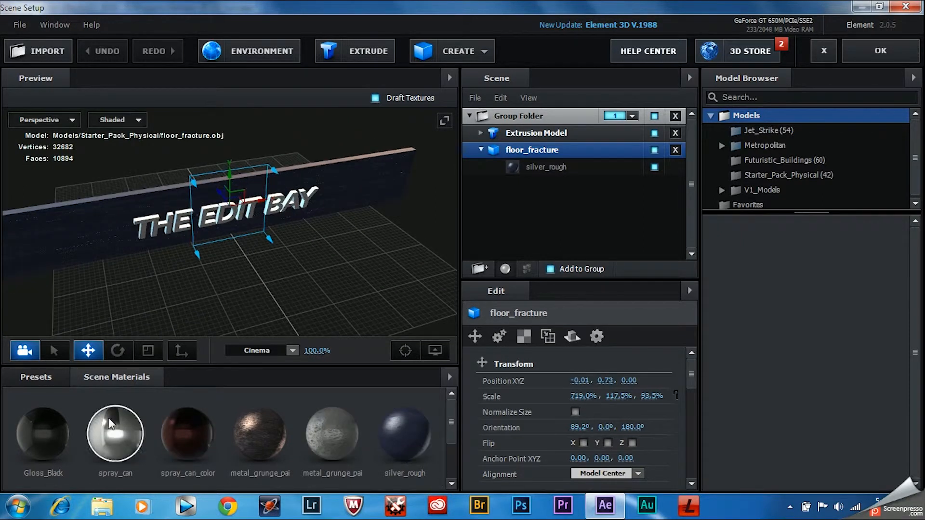
click(43, 379)
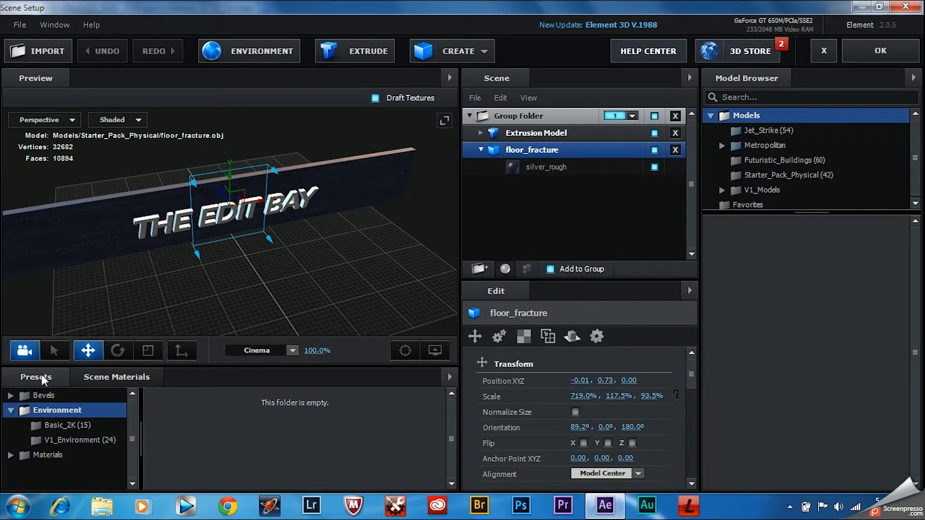
drag(336, 309, 378, 309)
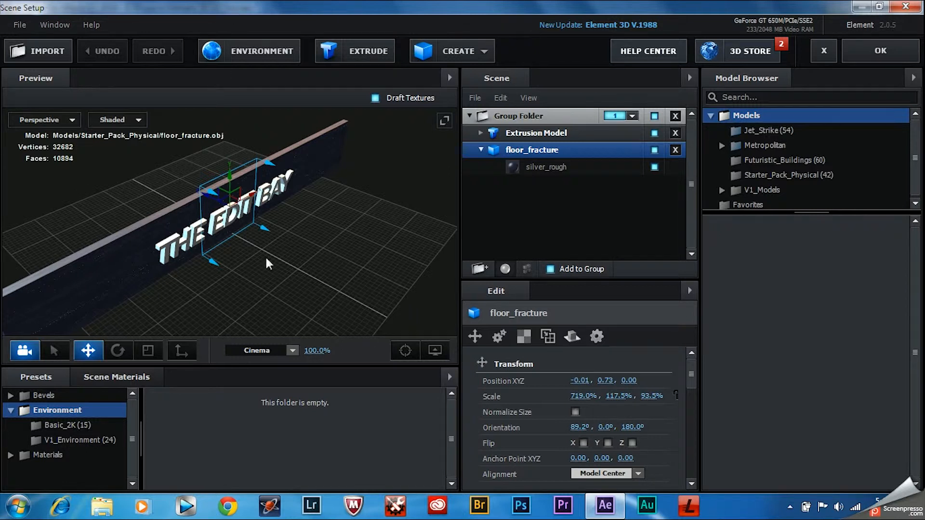
drag(375, 273, 394, 288)
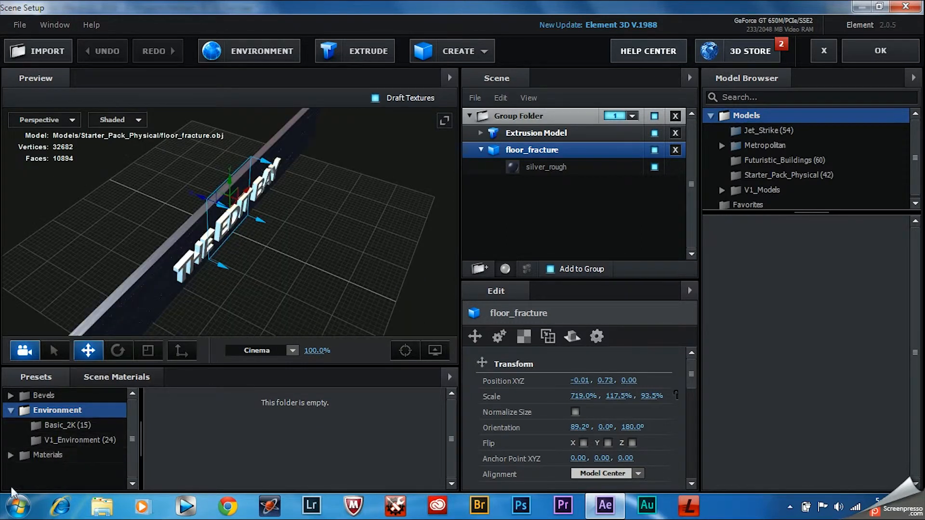
click(44, 457)
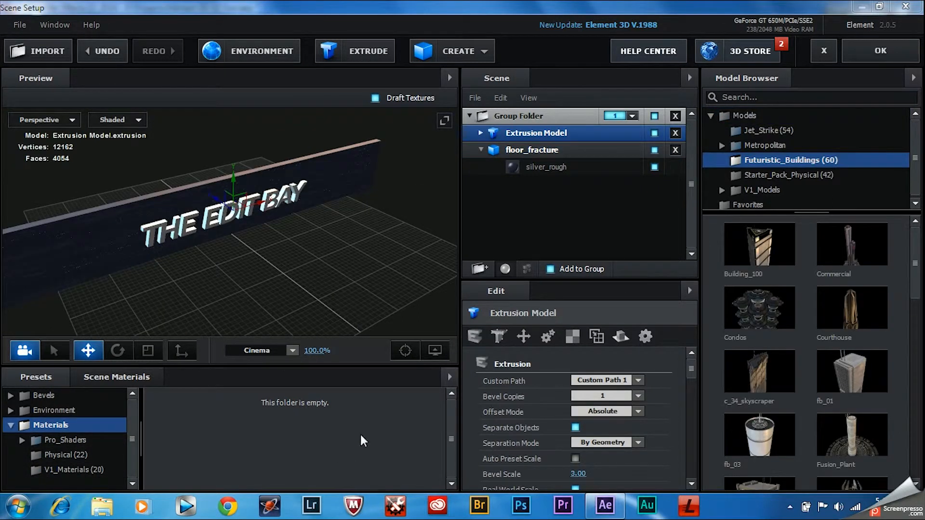
Duplicate the extruded title model upward above the wall, and delete the copy from the group
drag(342, 273, 309, 334)
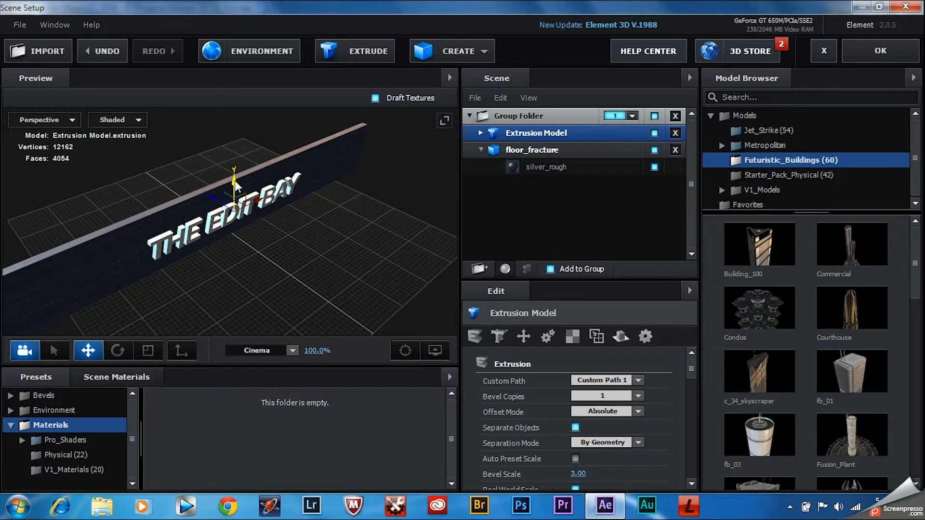
drag(235, 179, 232, 126)
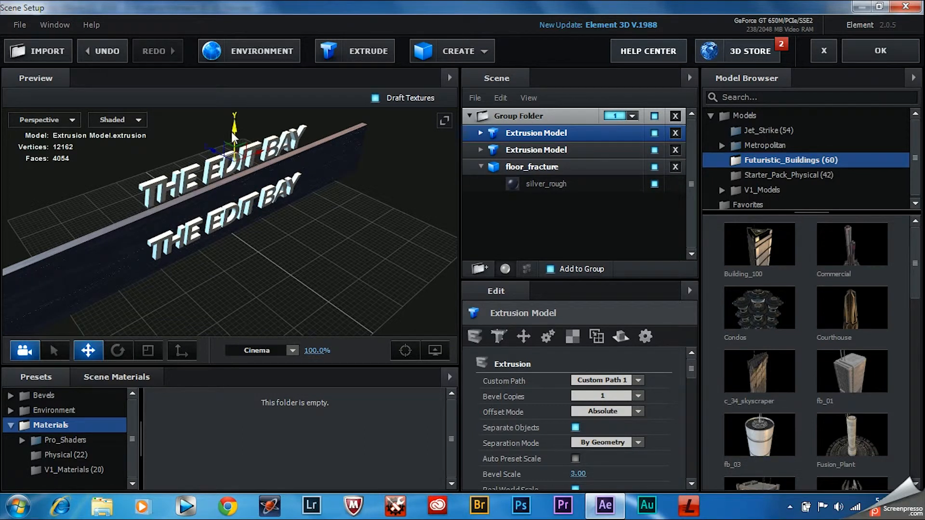
drag(148, 290, 156, 291)
drag(394, 256, 356, 235)
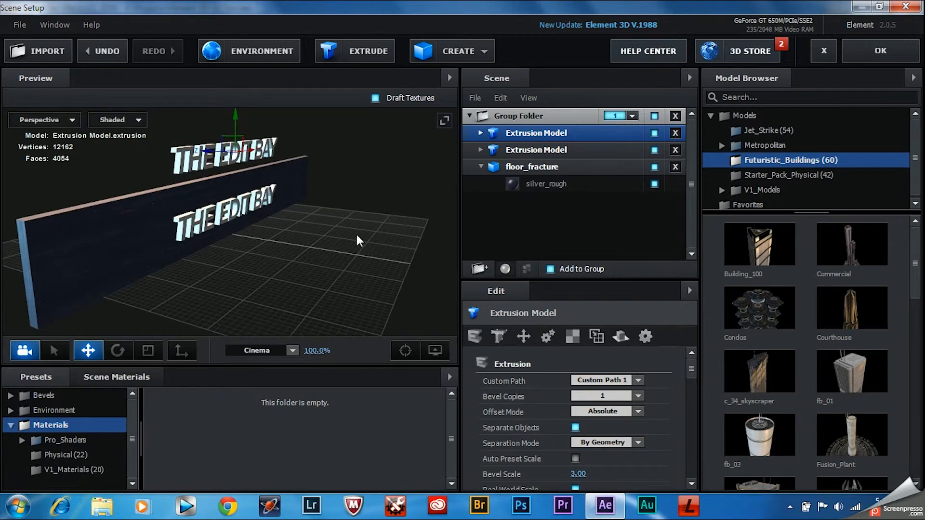
click(675, 133)
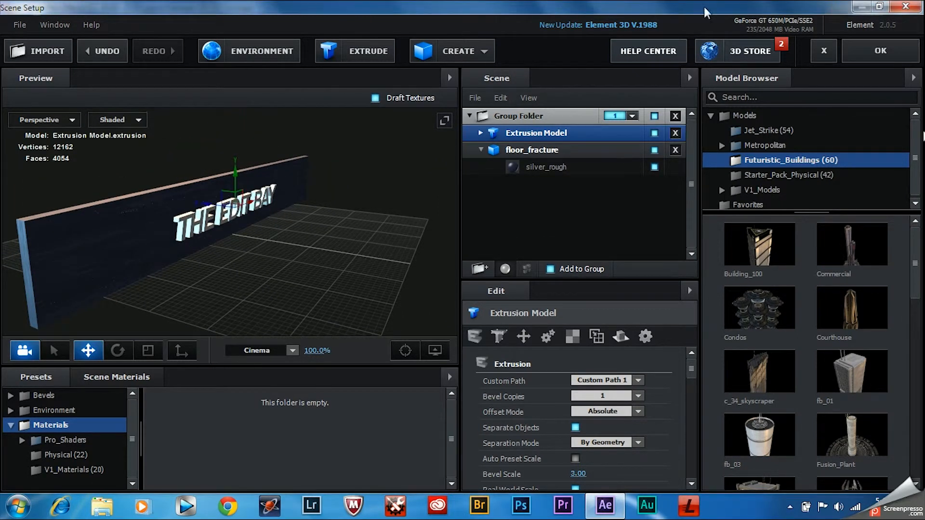
Accept the Scene Setup and examine the Element effect's Render Settings categories
click(880, 51)
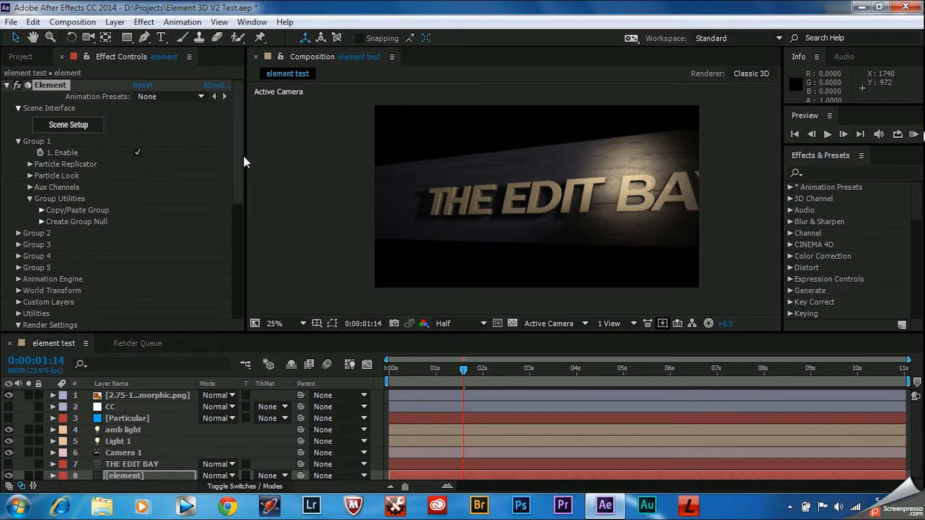
scroll(238, 156, down, 5)
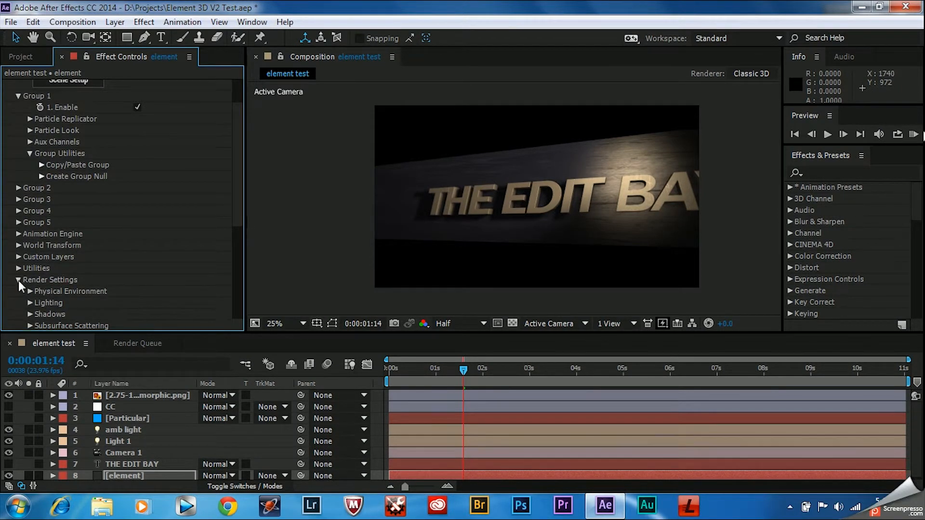
scroll(59, 292, down, 3)
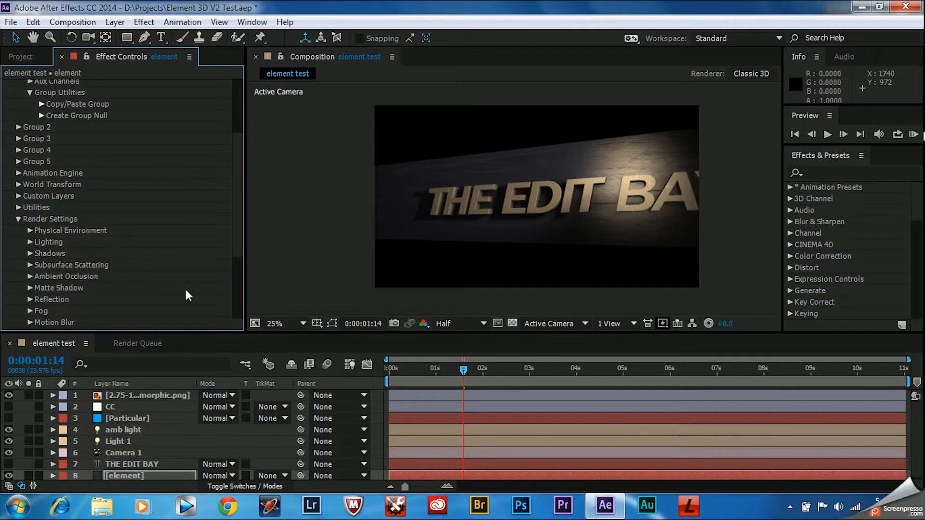
Scrub through the composition to examine the Element title and wall without the CC and Particular layers
drag(464, 370, 690, 368)
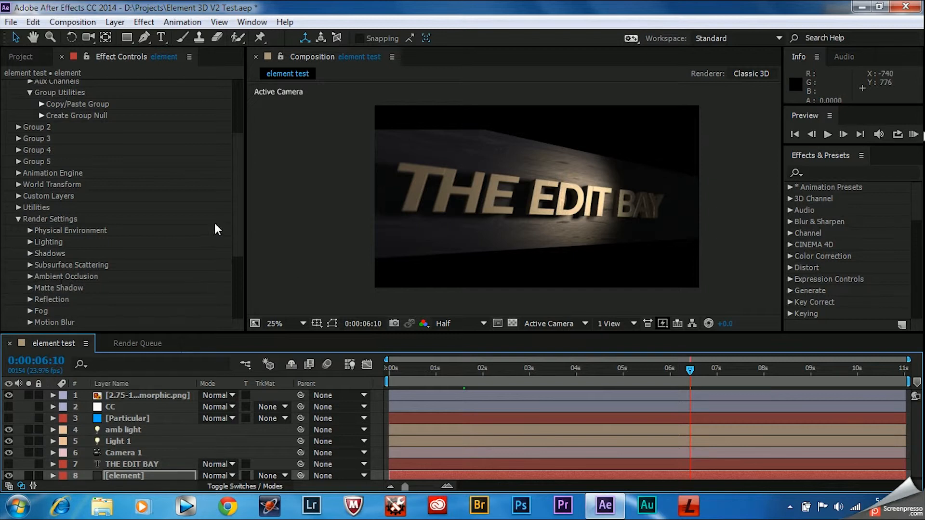
drag(236, 218, 240, 197)
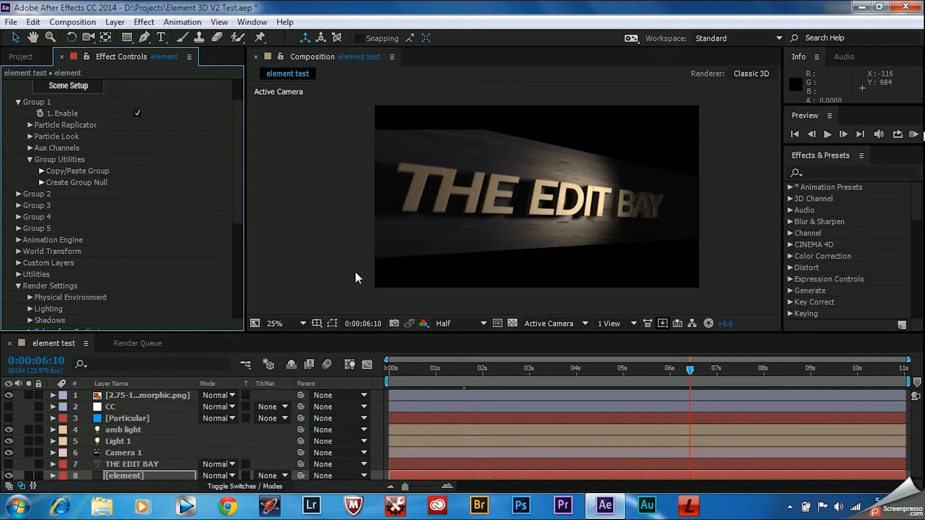
drag(689, 374, 735, 379)
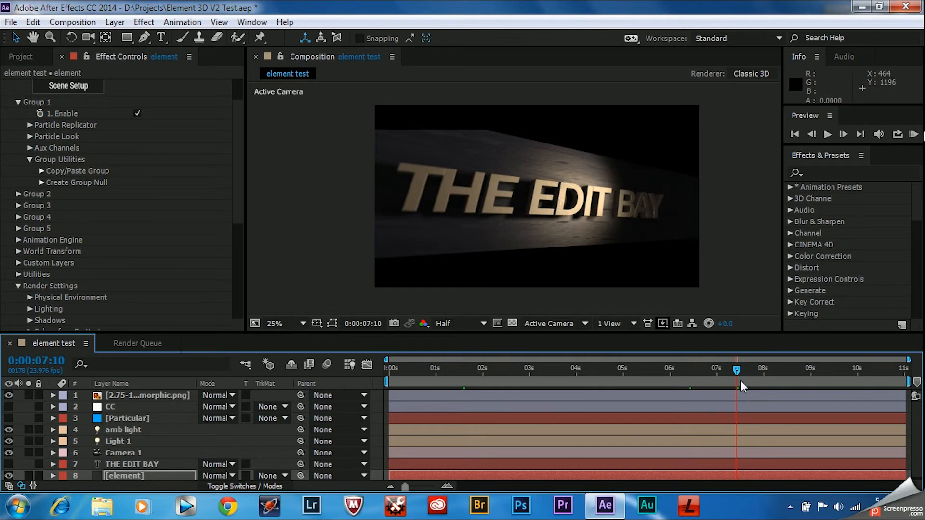
drag(735, 371, 442, 377)
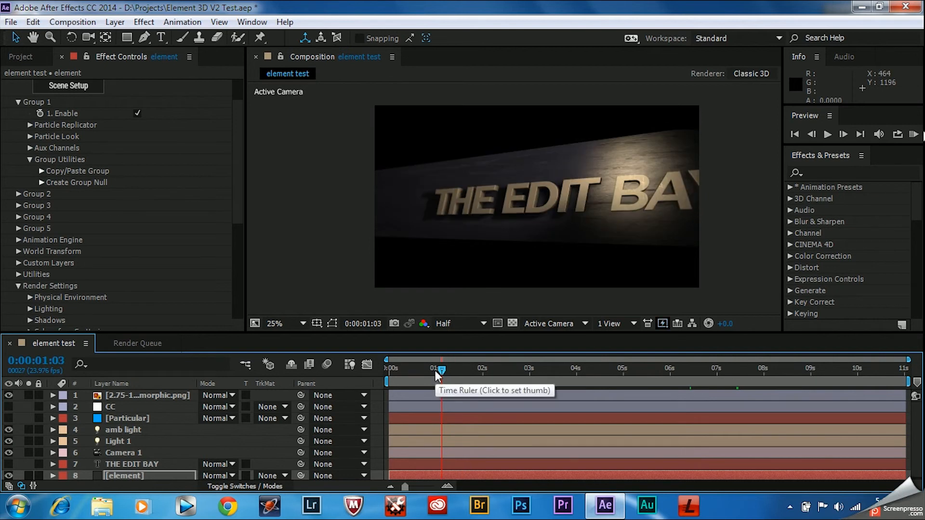